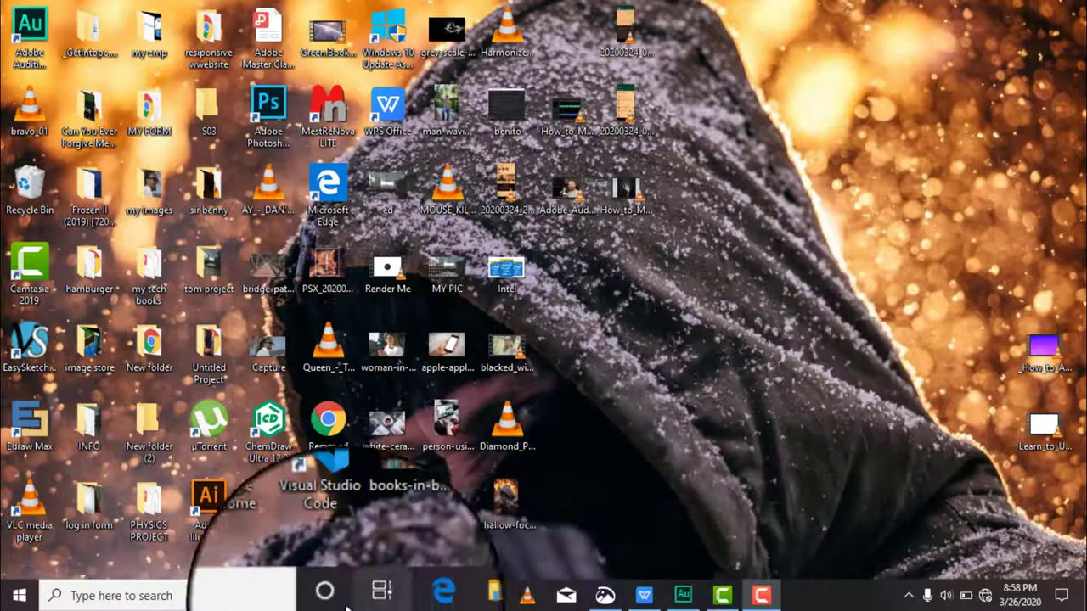
# Find and open the Snipping Tool through Windows search, and read its "Snipping Tool is moving" notice
pyautogui.click(258, 604)
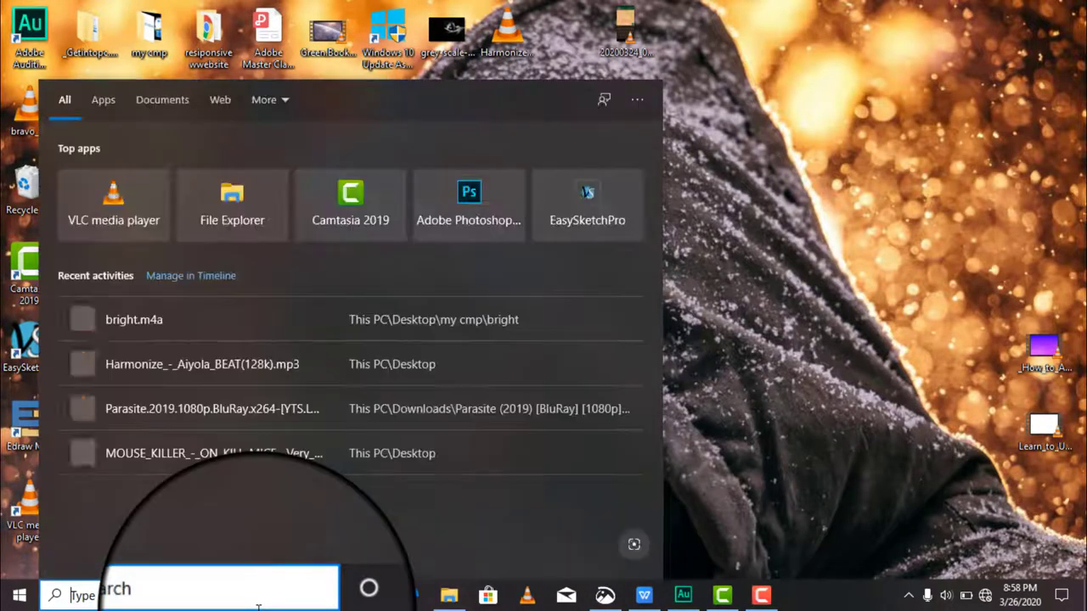
pyautogui.write('sniping')
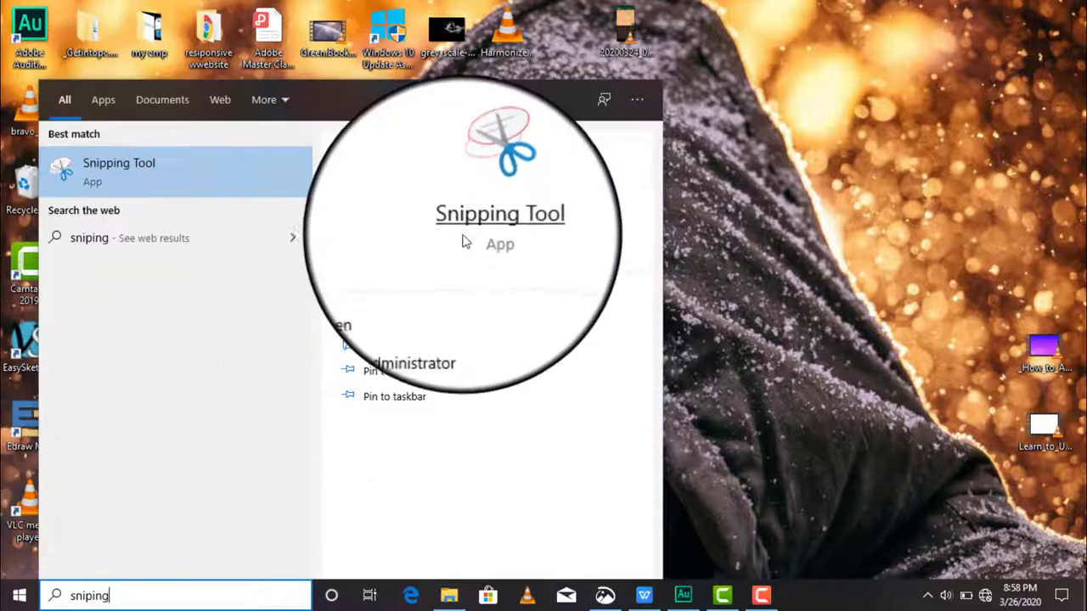
pyautogui.click(472, 203)
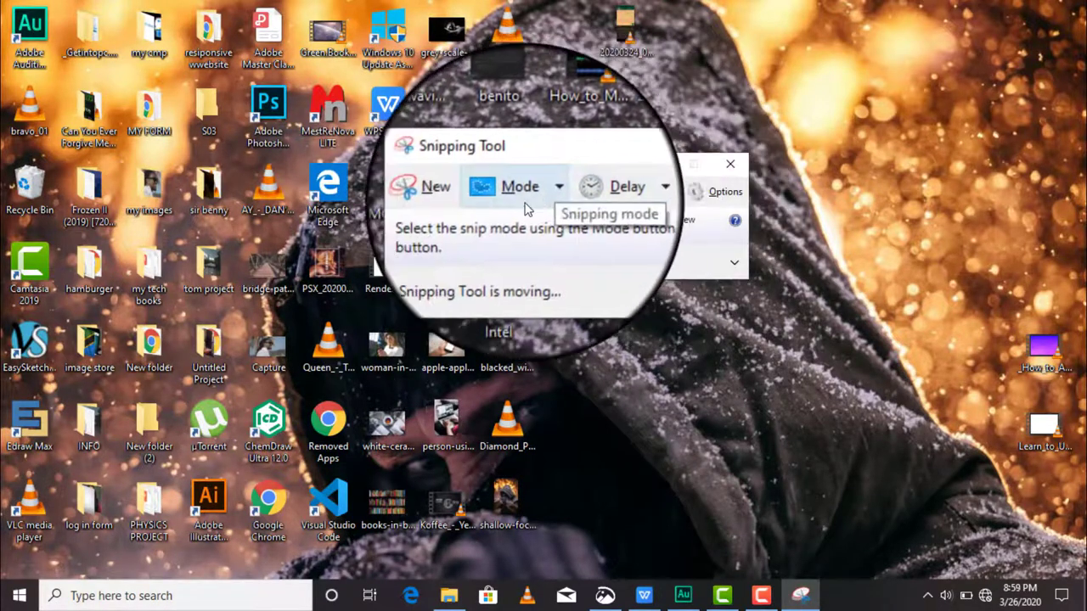
pyautogui.click(734, 265)
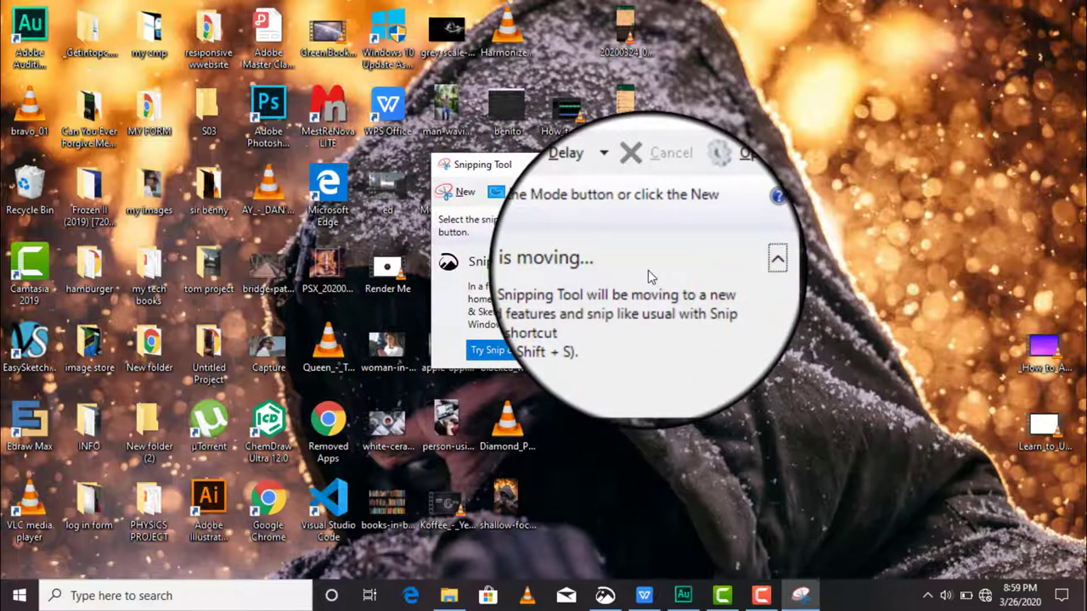
pyautogui.click(735, 264)
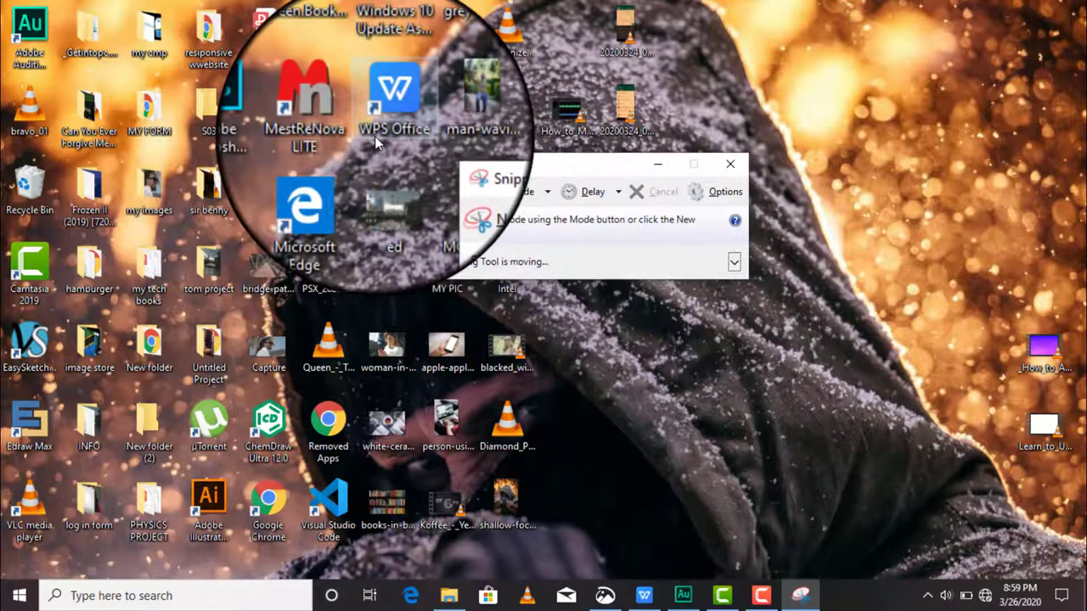
# Take a Free-form Snip around a group of desktop icons that includes Adobe Photoshop and Microsoft Edge
pyautogui.click(518, 192)
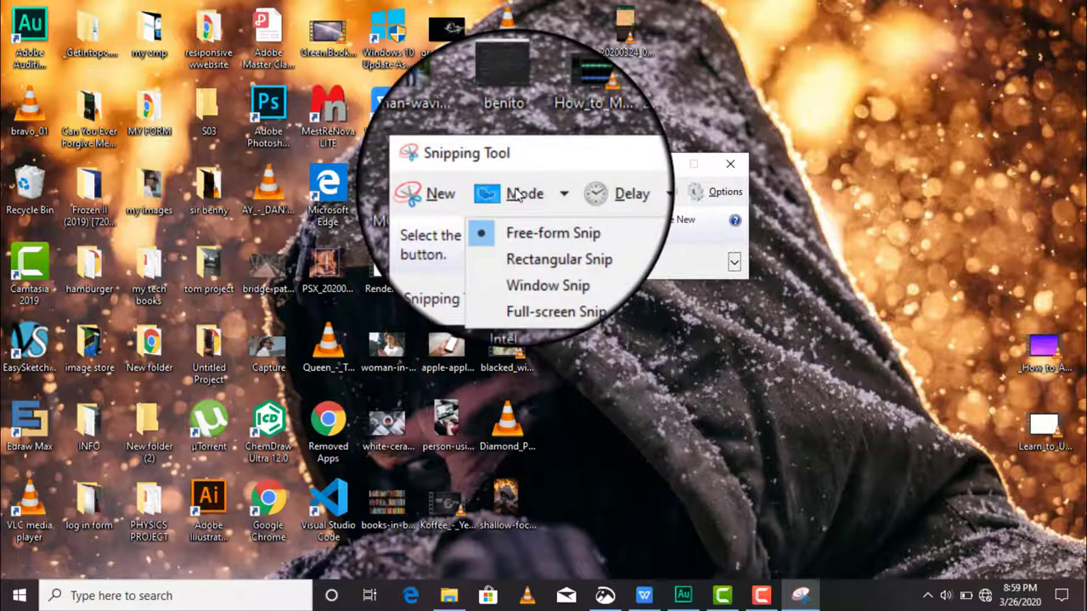
pyautogui.click(520, 222)
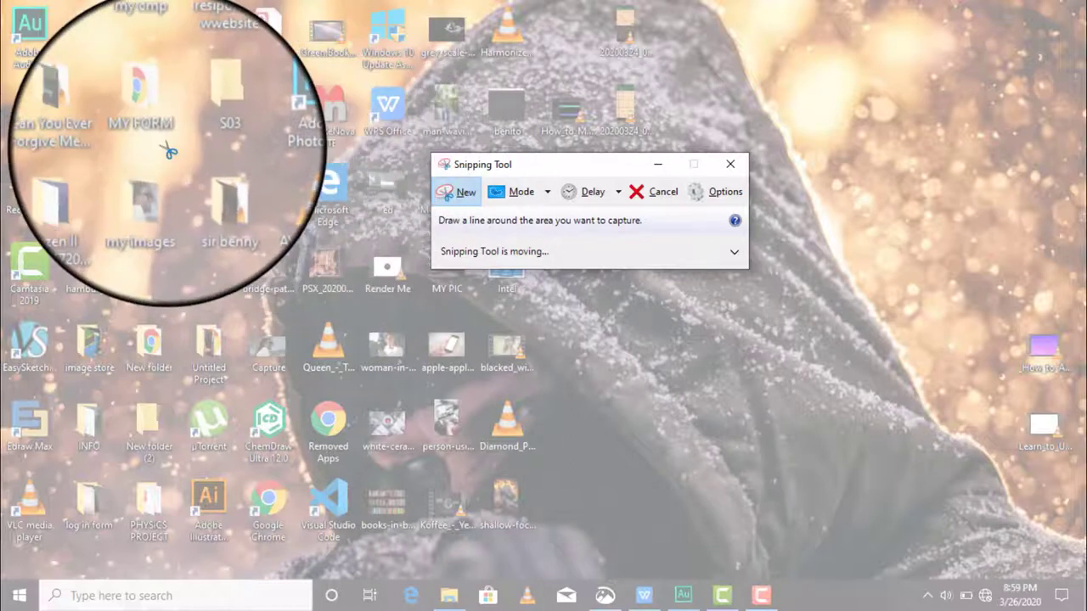
pyautogui.moveTo(169, 151)
pyautogui.mouseDown()
pyautogui.moveTo(146, 242)
pyautogui.moveTo(168, 253)
pyautogui.moveTo(356, 220)
pyautogui.moveTo(306, 136)
pyautogui.moveTo(285, 136)
pyautogui.moveTo(455, 60)
pyautogui.moveTo(349, 48)
pyautogui.moveTo(187, 73)
pyautogui.moveTo(170, 153)
pyautogui.mouseUp()
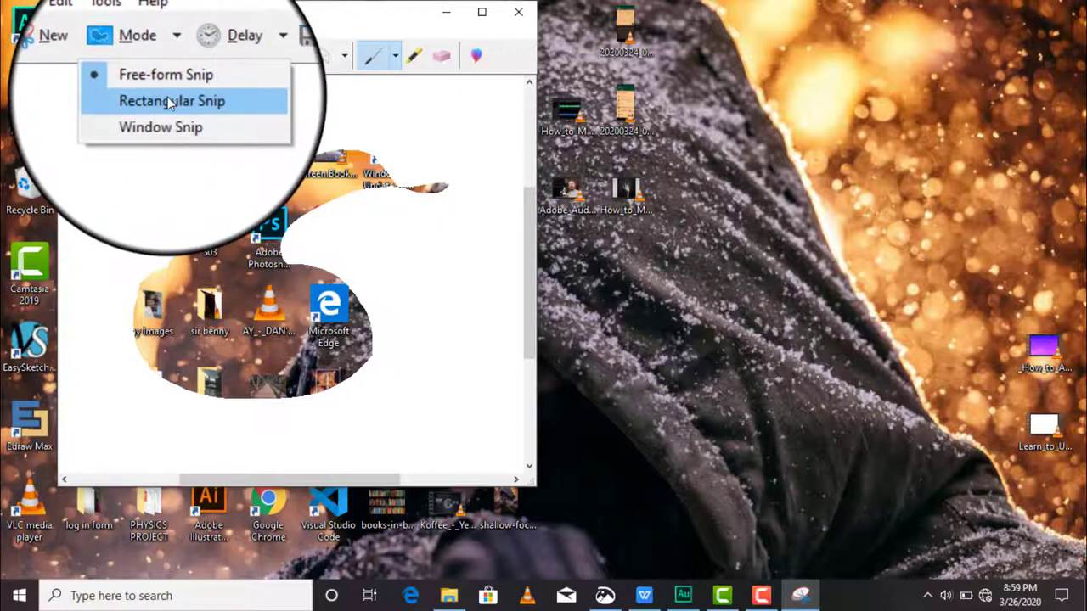
# Switch the snip mode to Rectangular Snip and capture nearly the whole desktop, starting at the Adobe Audition icon
pyautogui.press('Escape')
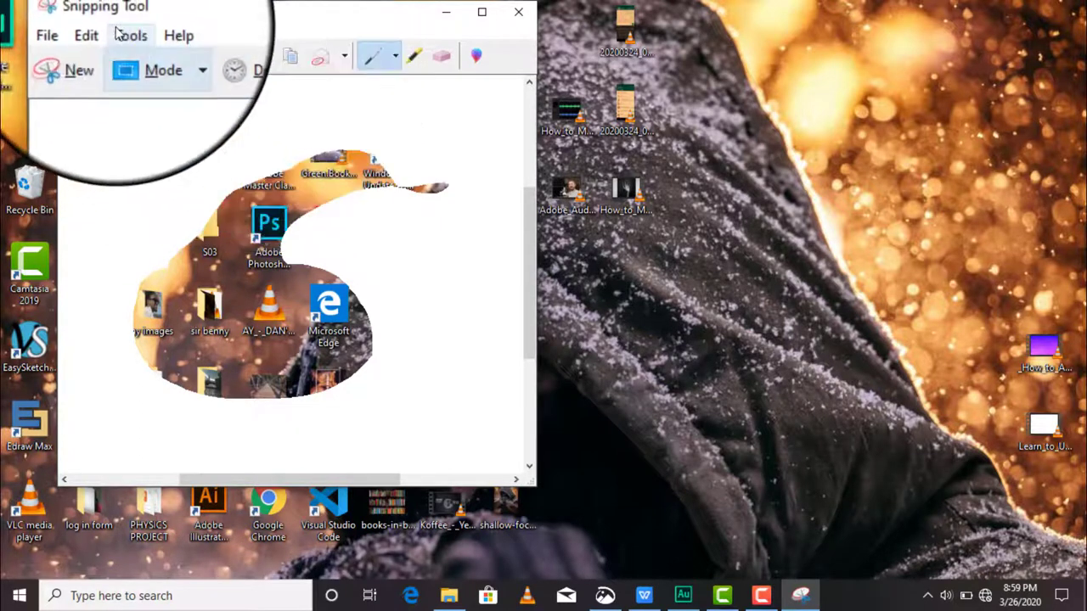
pyautogui.click(146, 51)
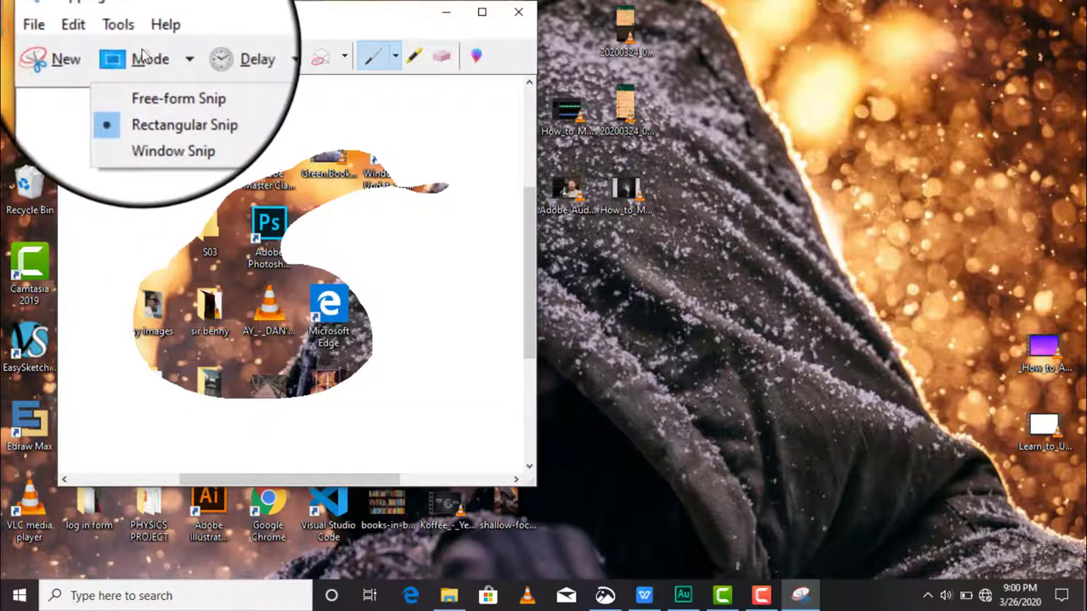
pyautogui.click(145, 57)
pyautogui.click(161, 61)
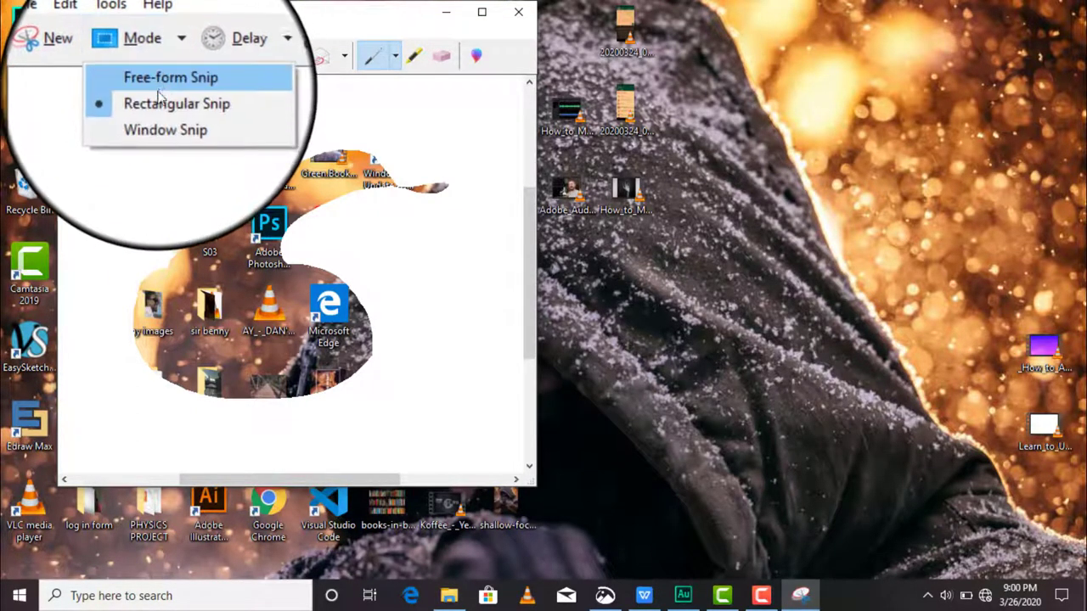
pyautogui.press('Escape')
pyautogui.click(92, 57)
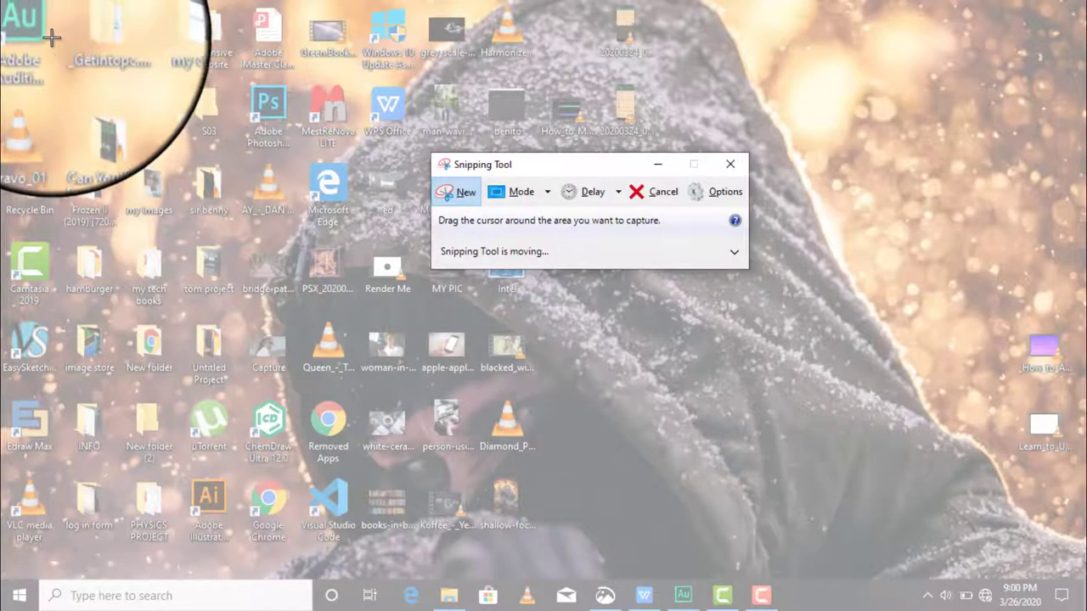
pyautogui.moveTo(39, 28); pyautogui.dragTo(989, 562)
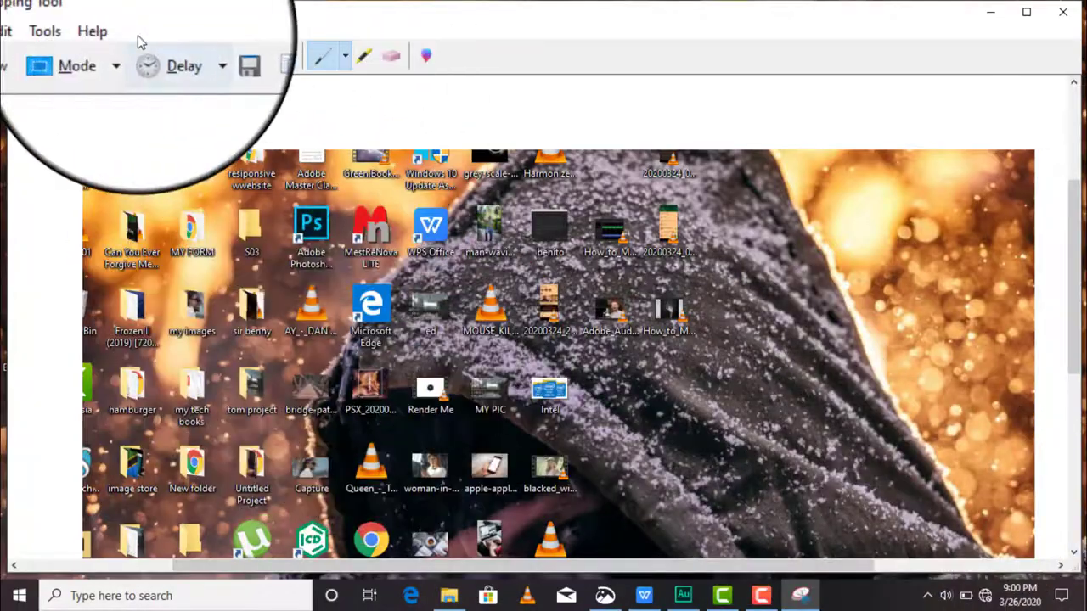
# Try to take a new snip in Window Snip mode
pyautogui.click(108, 61)
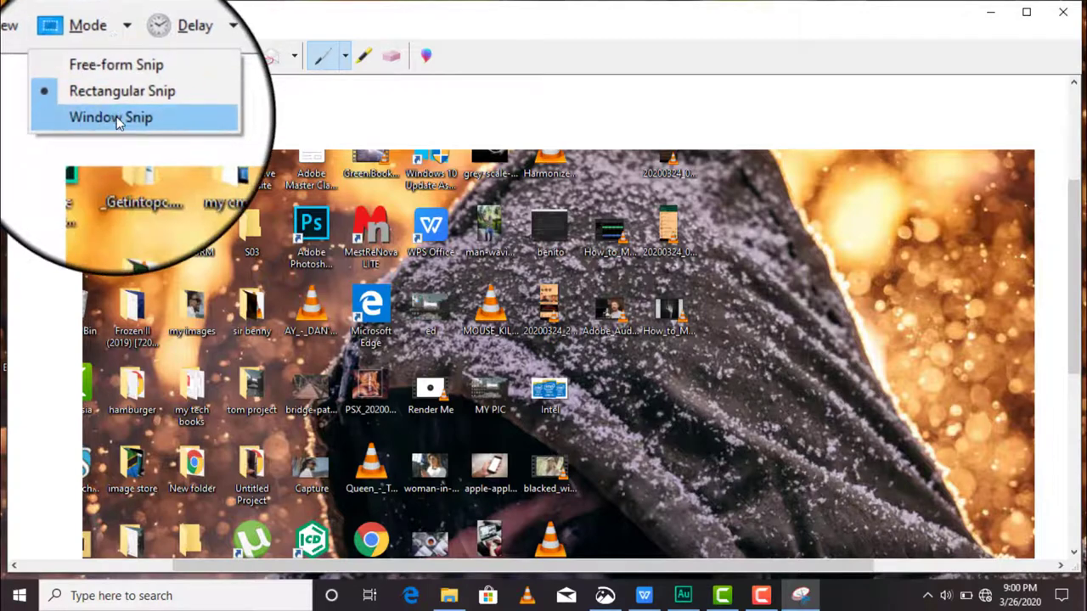
pyautogui.click(118, 119)
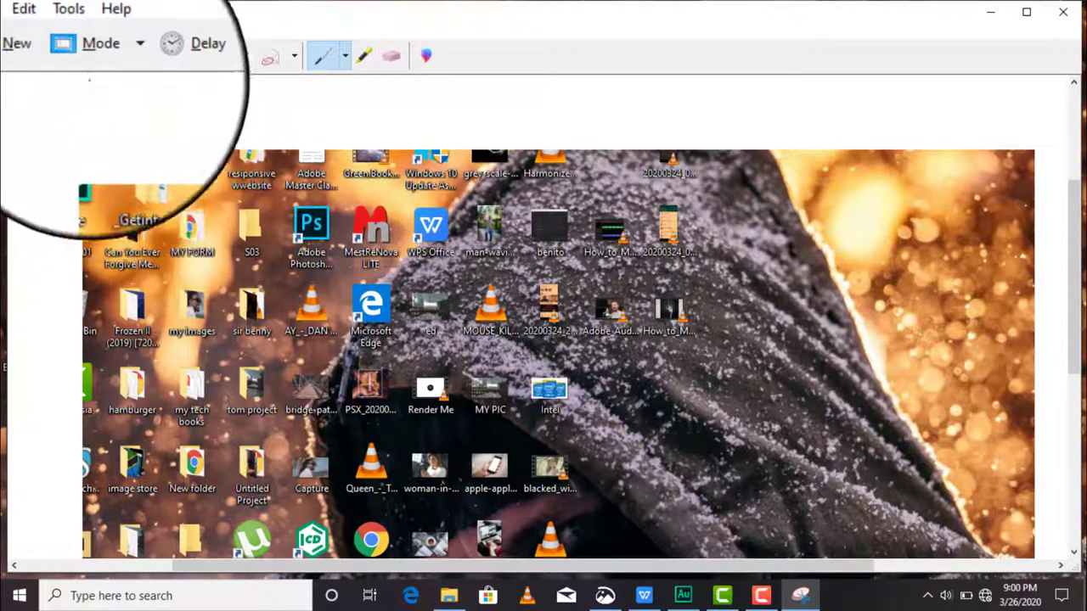
pyautogui.click(38, 56)
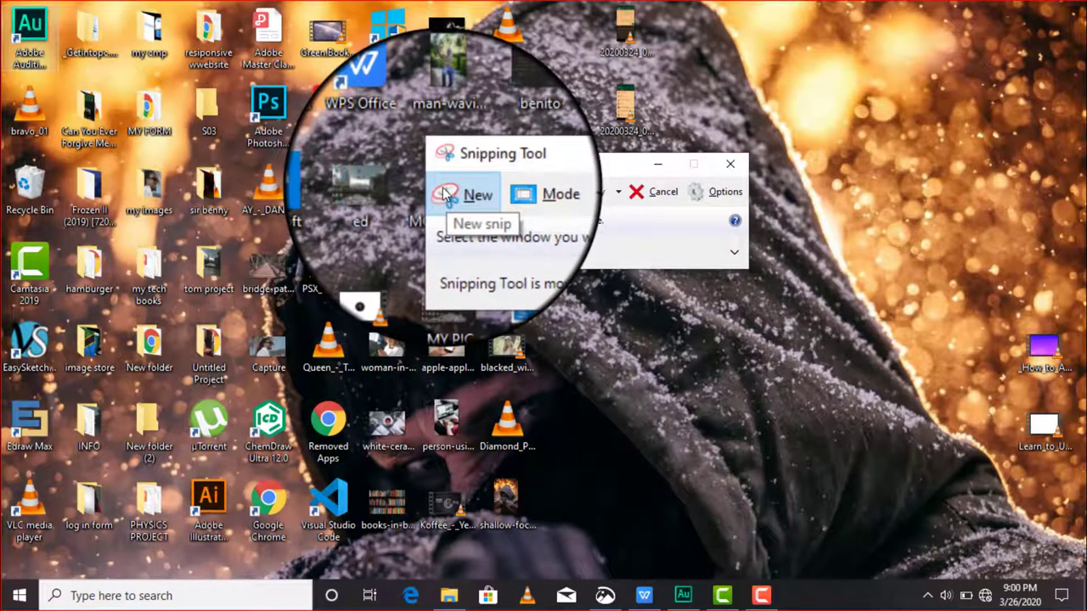
pyautogui.press('Escape')
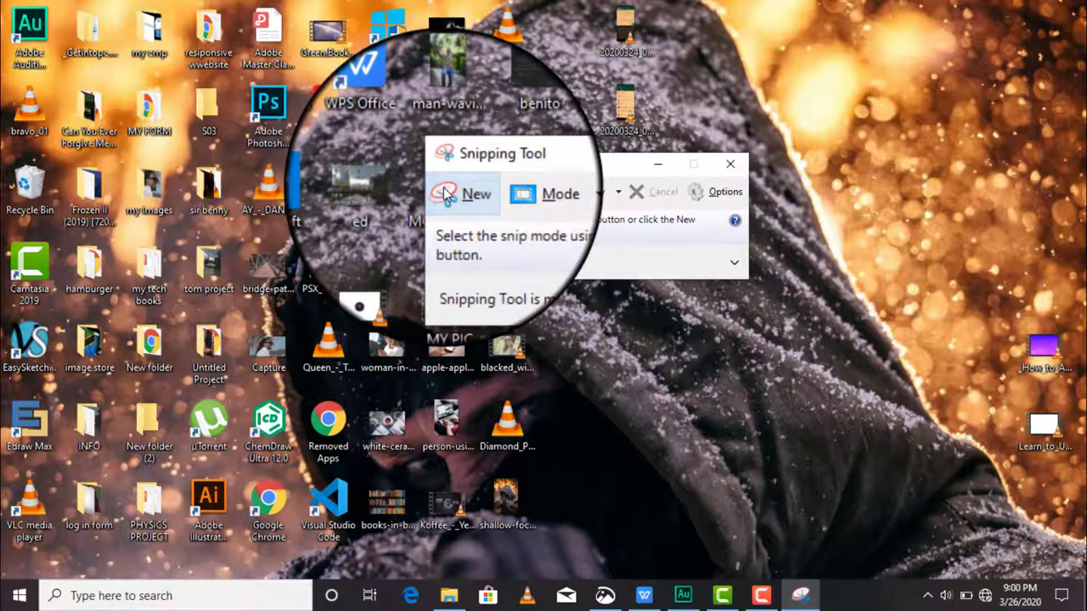
pyautogui.click(444, 193)
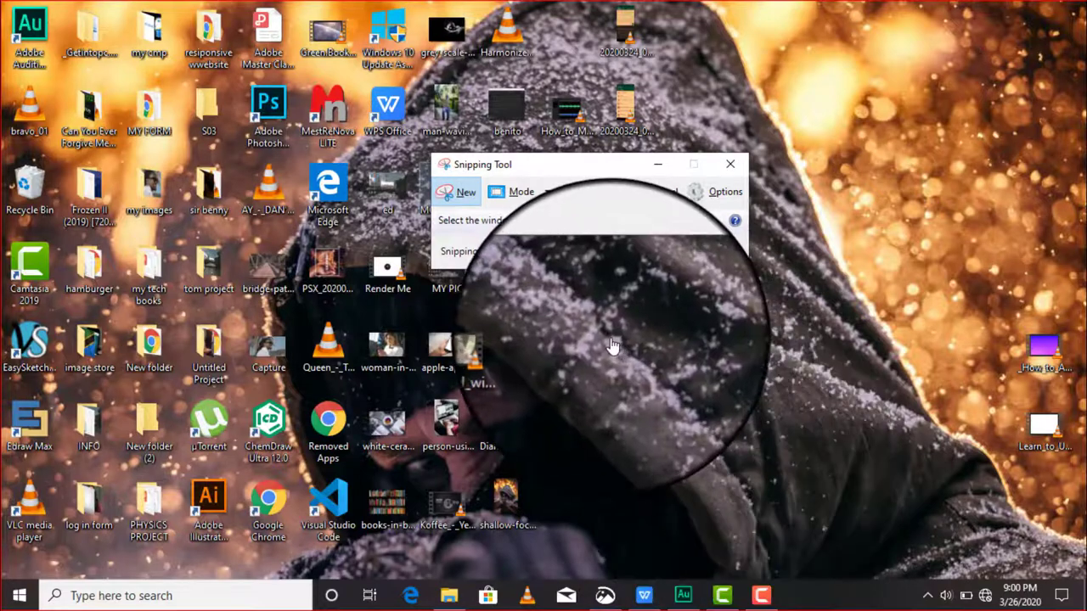
pyautogui.click(459, 194)
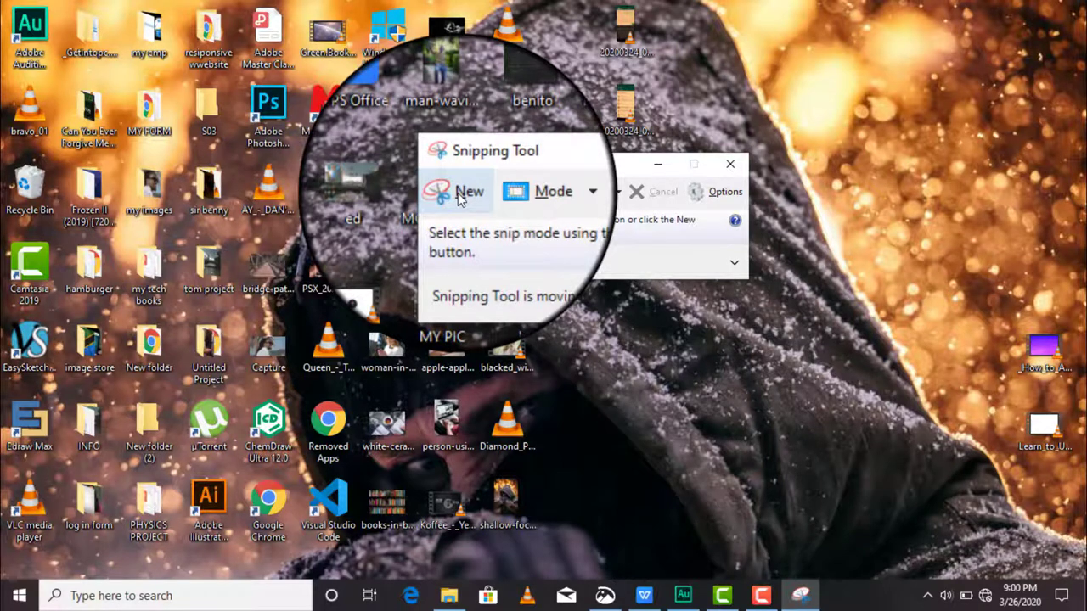
# Return to Rectangular Snip mode and capture a large area of the desktop, from below the first icon rows to the taskbar
pyautogui.click(520, 192)
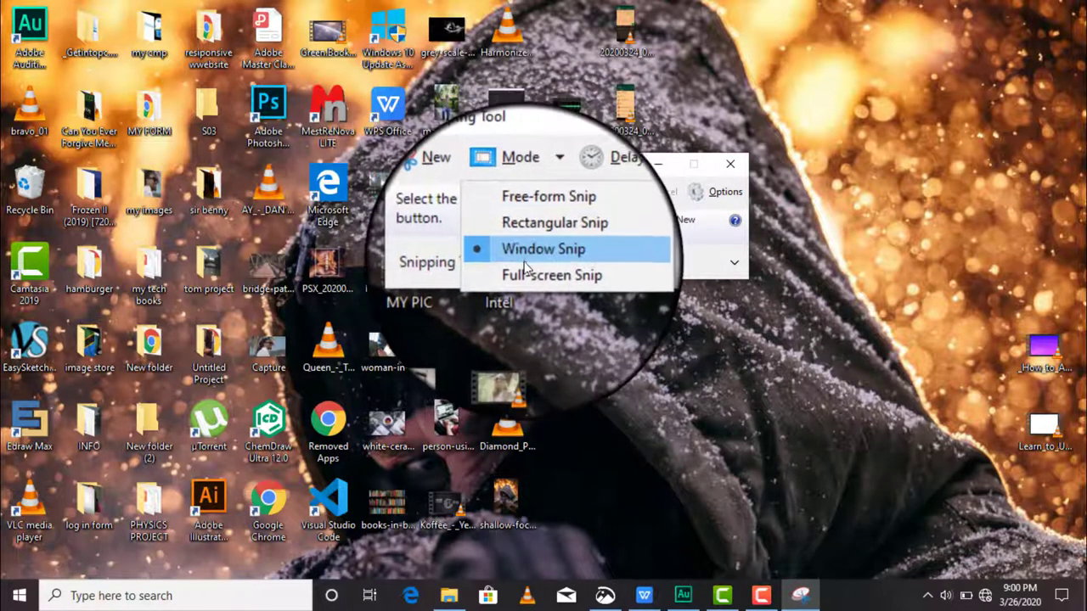
pyautogui.click(533, 238)
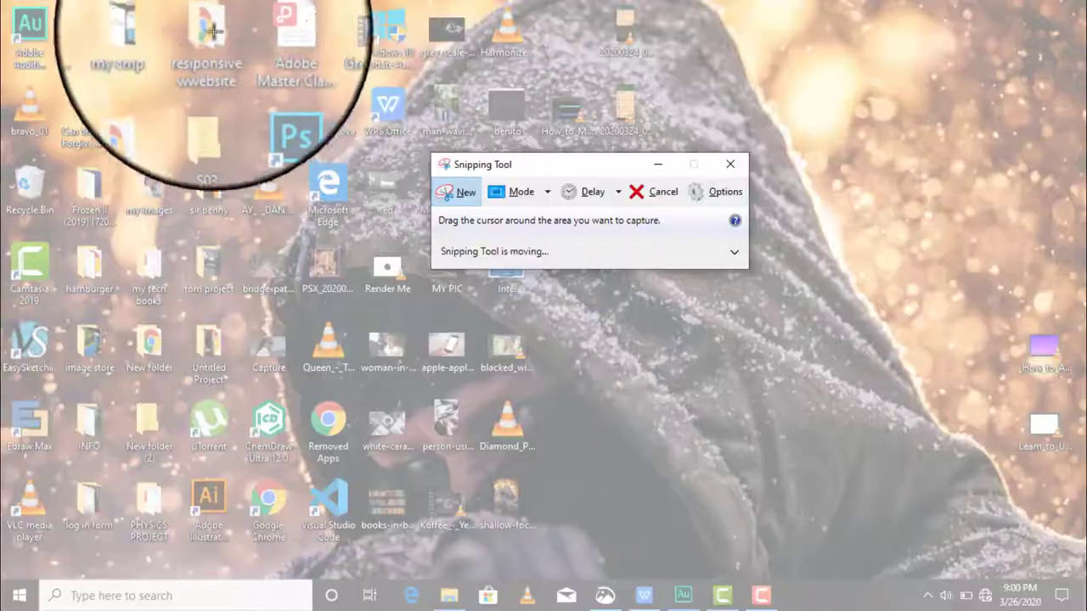
pyautogui.moveTo(95, 172); pyautogui.dragTo(962, 582)
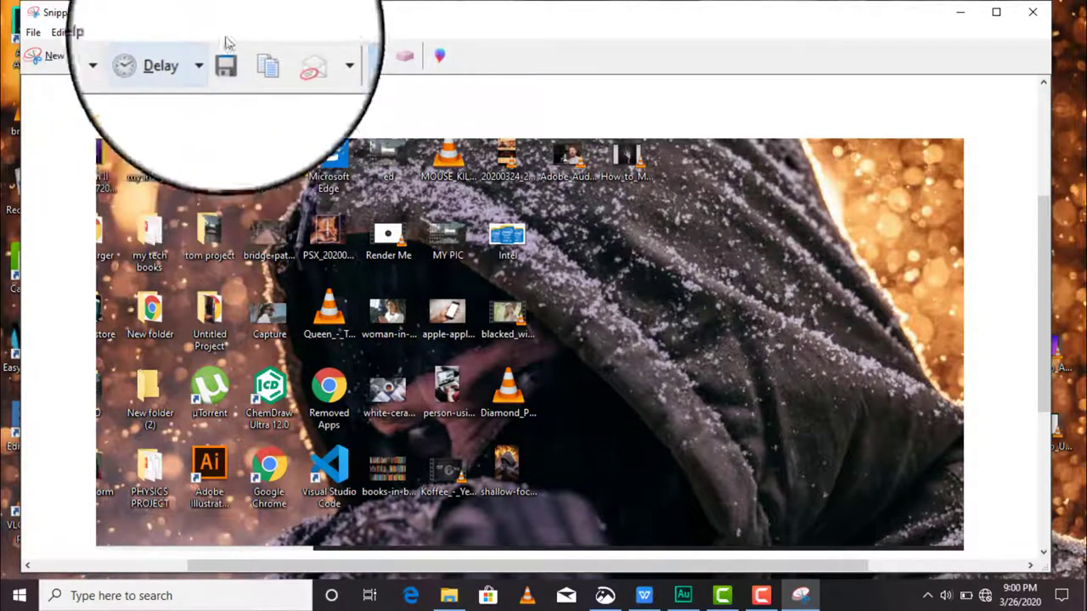
# Try to save the rectangular snip to the Desktop as a PNG file named mfglfgflglf
pyautogui.click(25, 34)
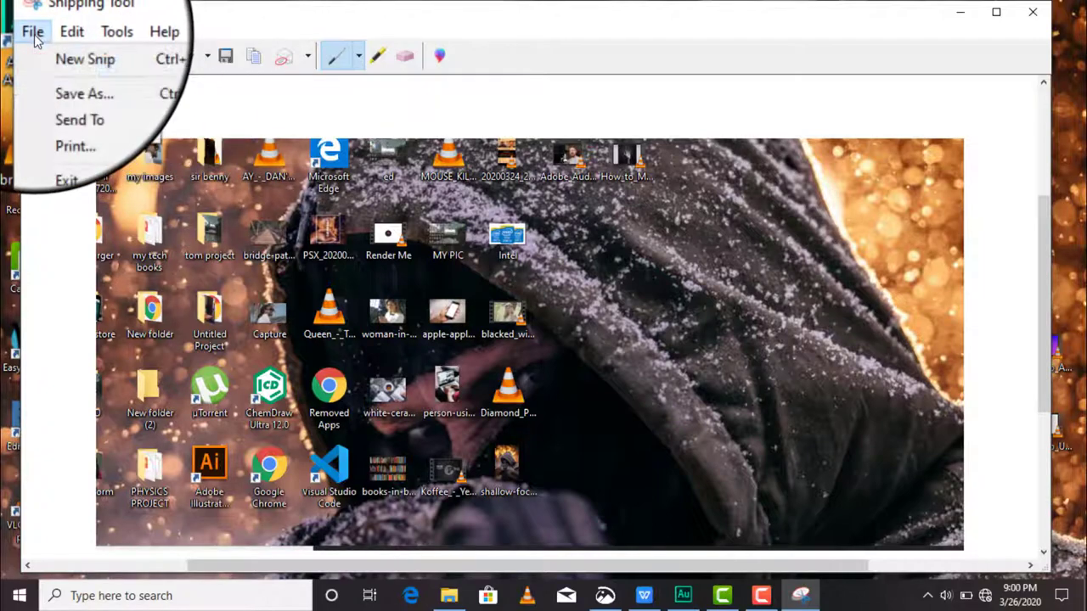
pyautogui.click(63, 73)
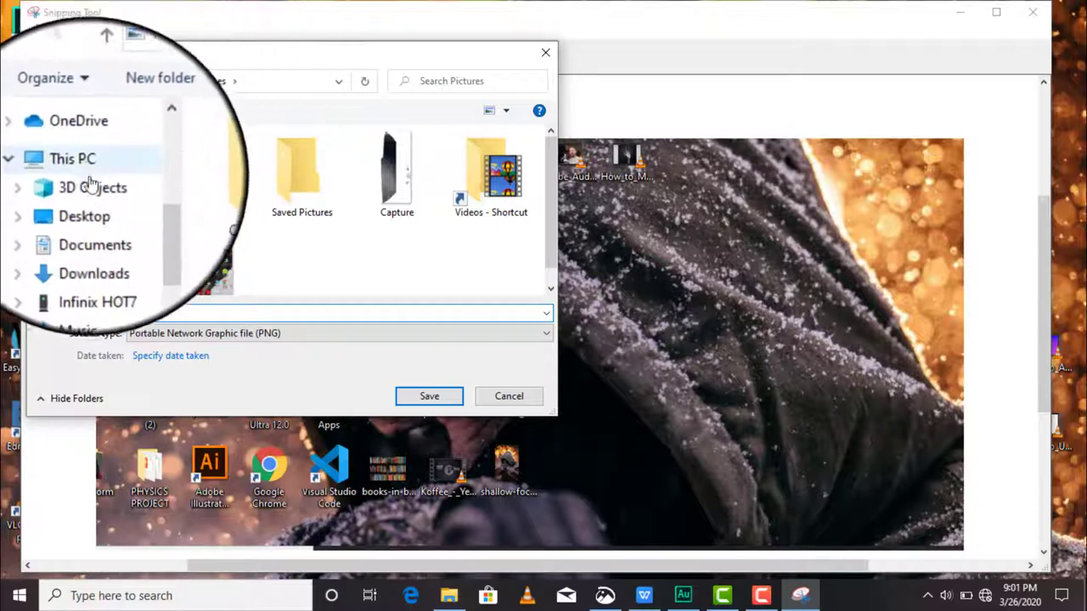
pyautogui.click(95, 204)
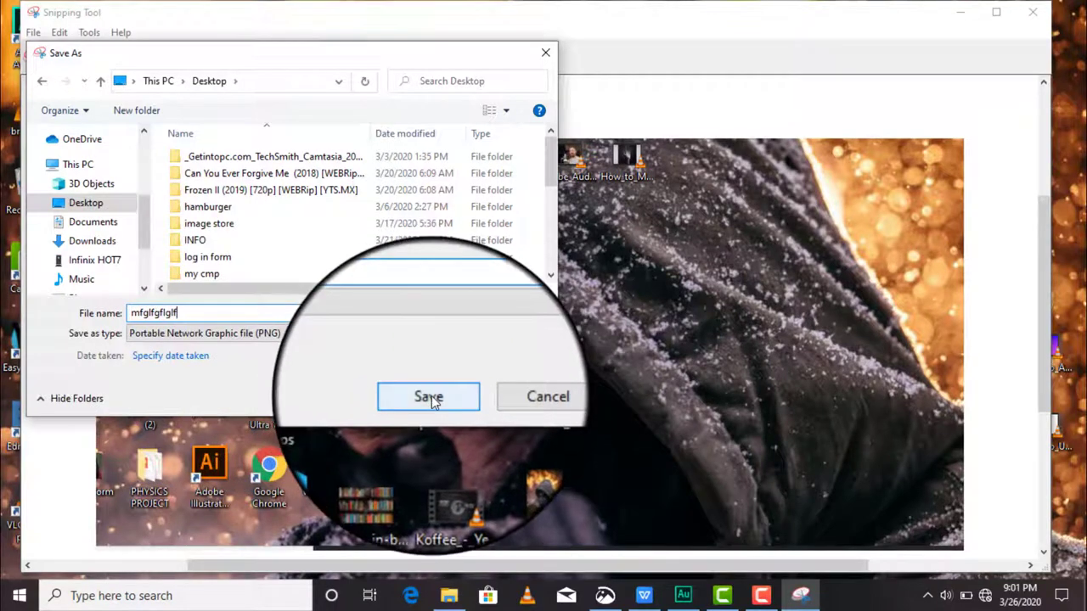
pyautogui.click(544, 52)
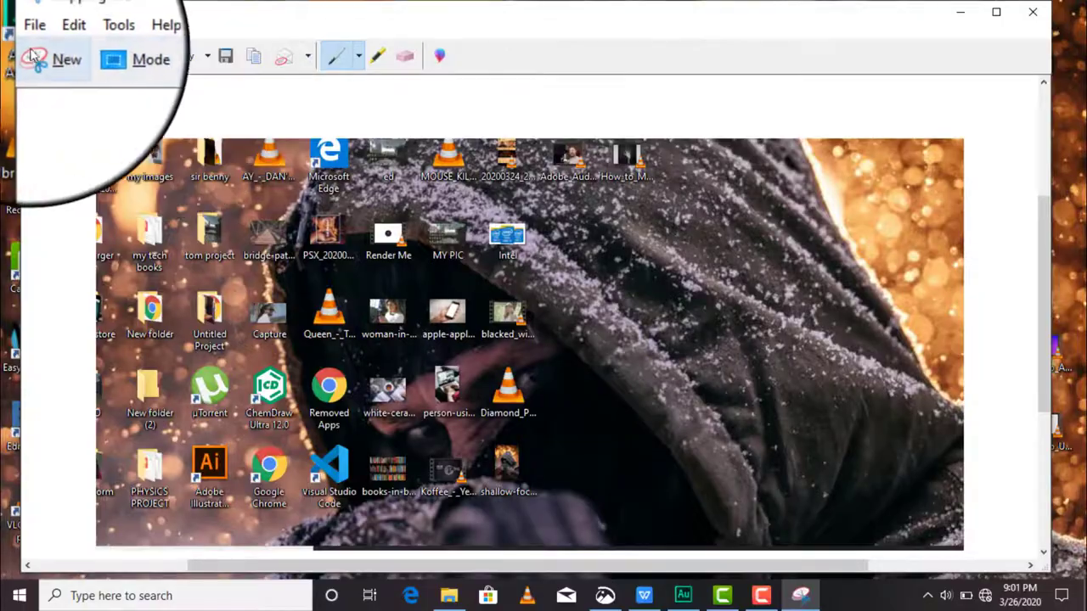
# Expand the "Snipping Tool is moving" notice to read about the Snip & Sketch shortcut, and close the Snipping Tool
pyautogui.click(49, 58)
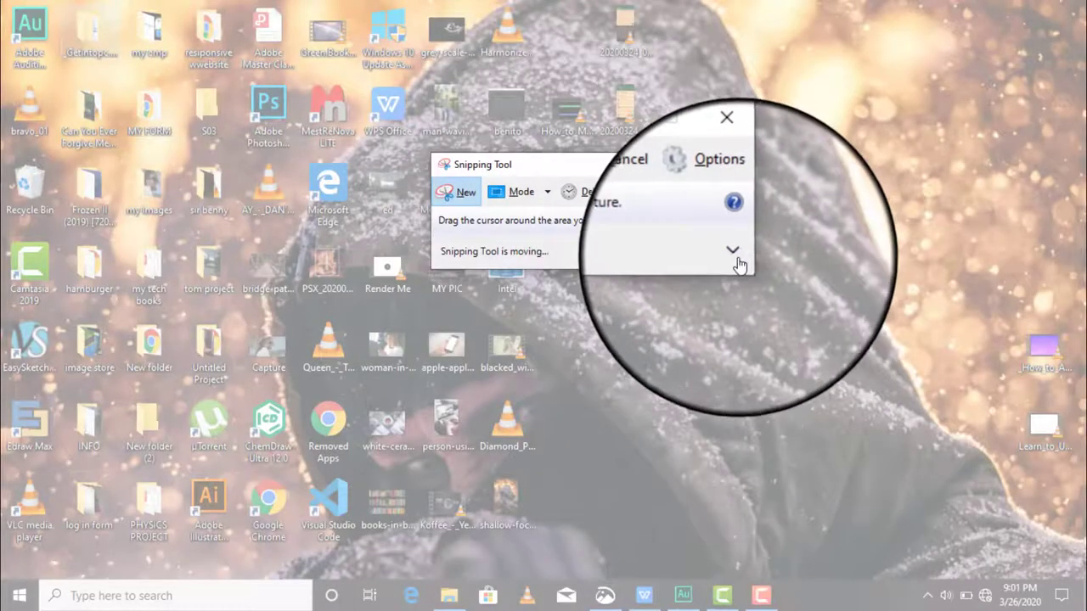
pyautogui.click(735, 253)
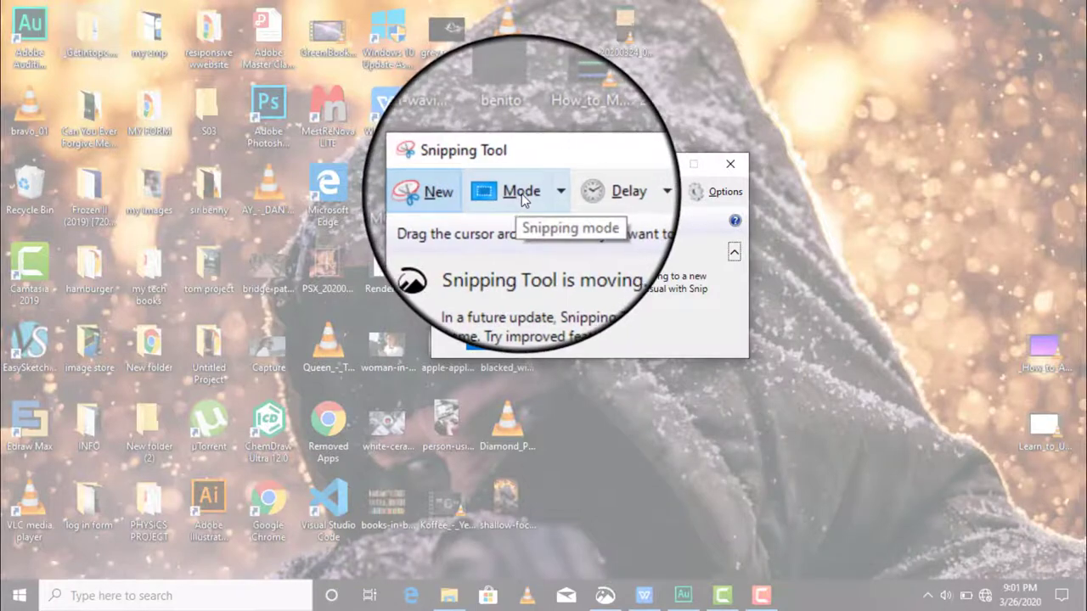
pyautogui.click(654, 191)
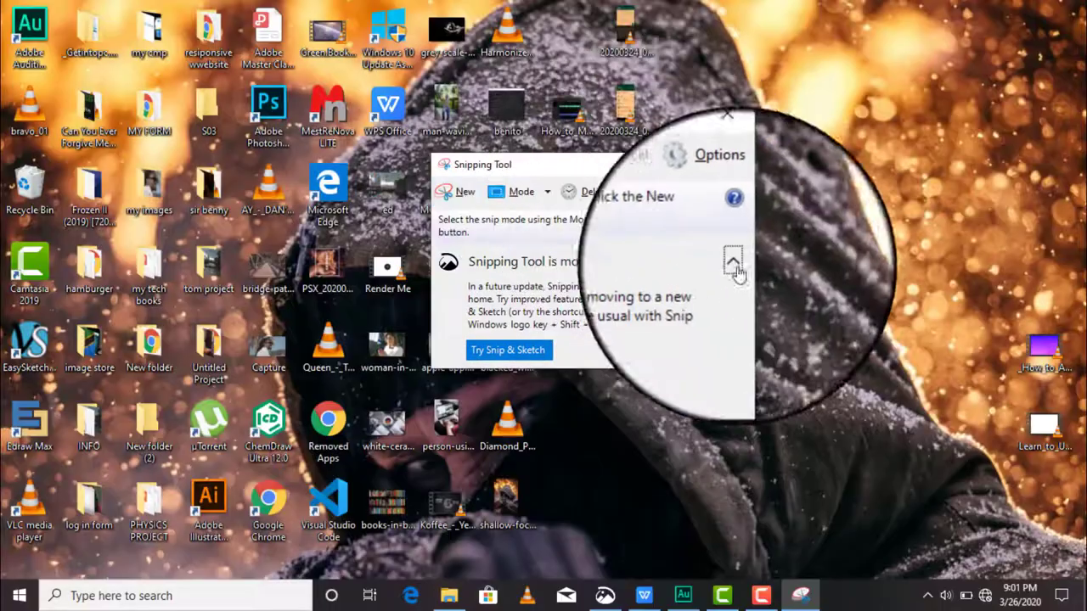
pyautogui.click(1048, 595)
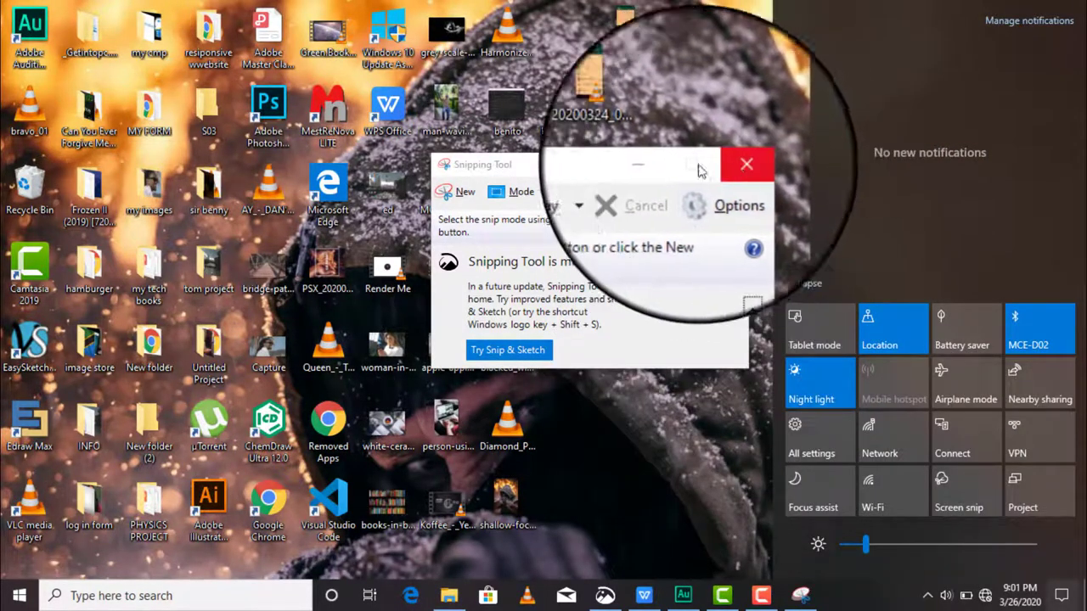
pyautogui.click(729, 167)
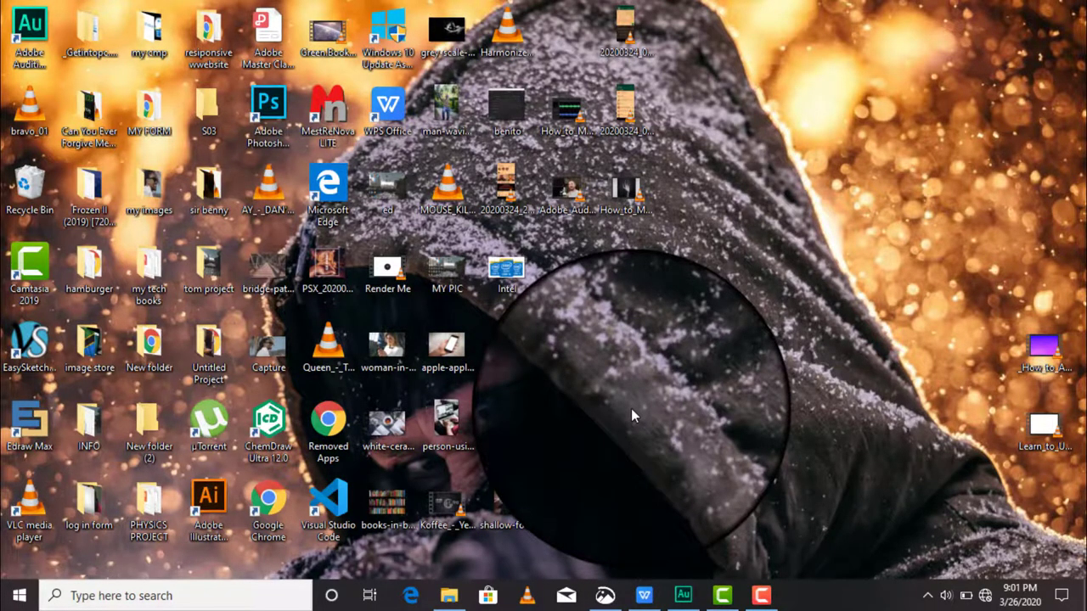
# Capture nearly the whole desktop as a rectangular screen snip and open it in Snip & Sketch from its notification
pyautogui.press('super+shift+s')
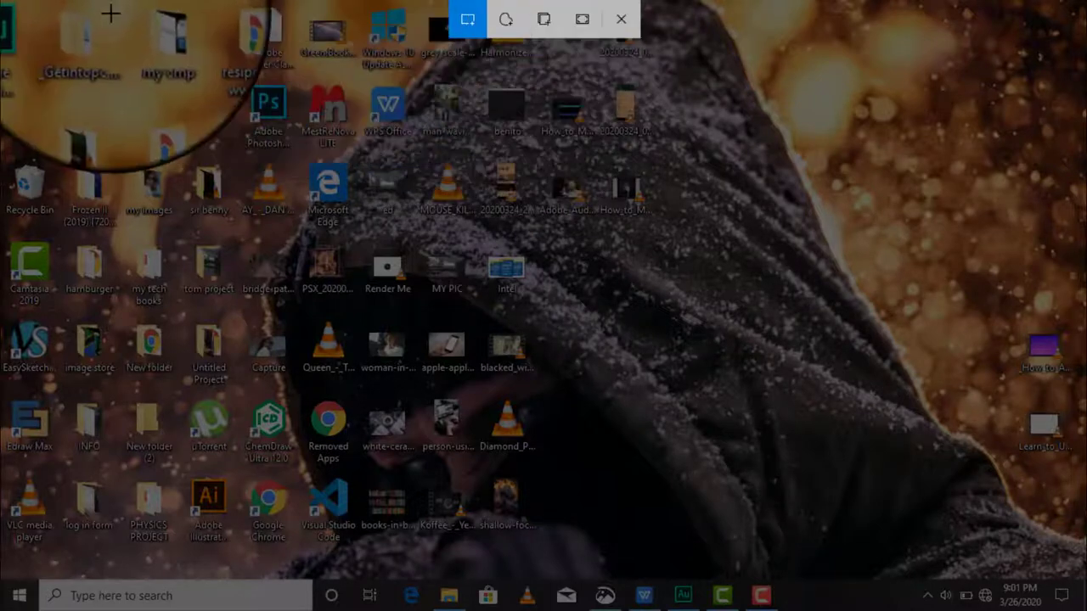
pyautogui.moveTo(17, 8); pyautogui.dragTo(1010, 547)
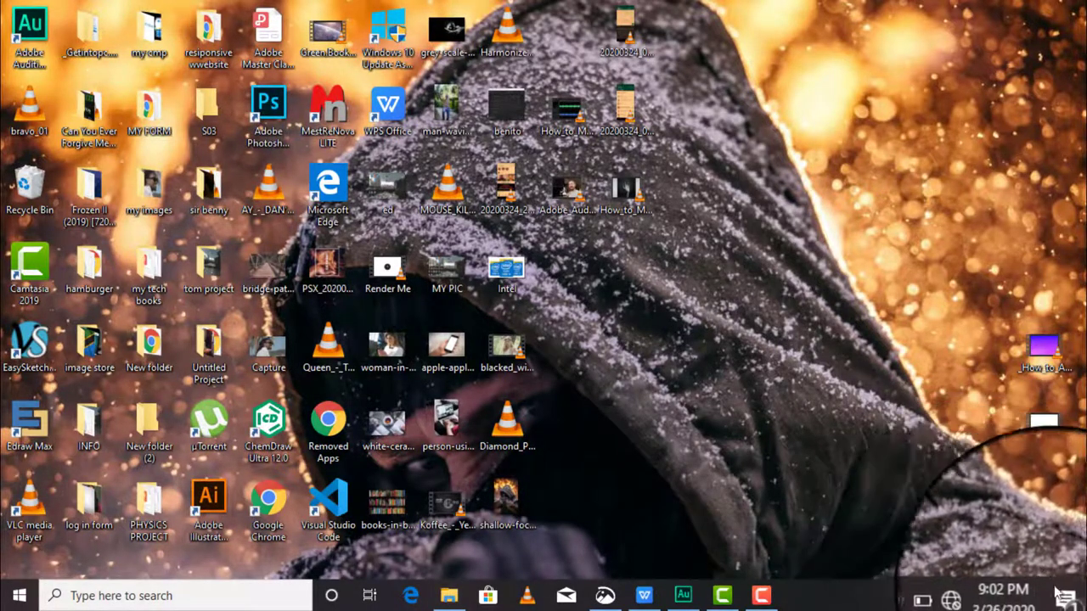
pyautogui.click(1061, 596)
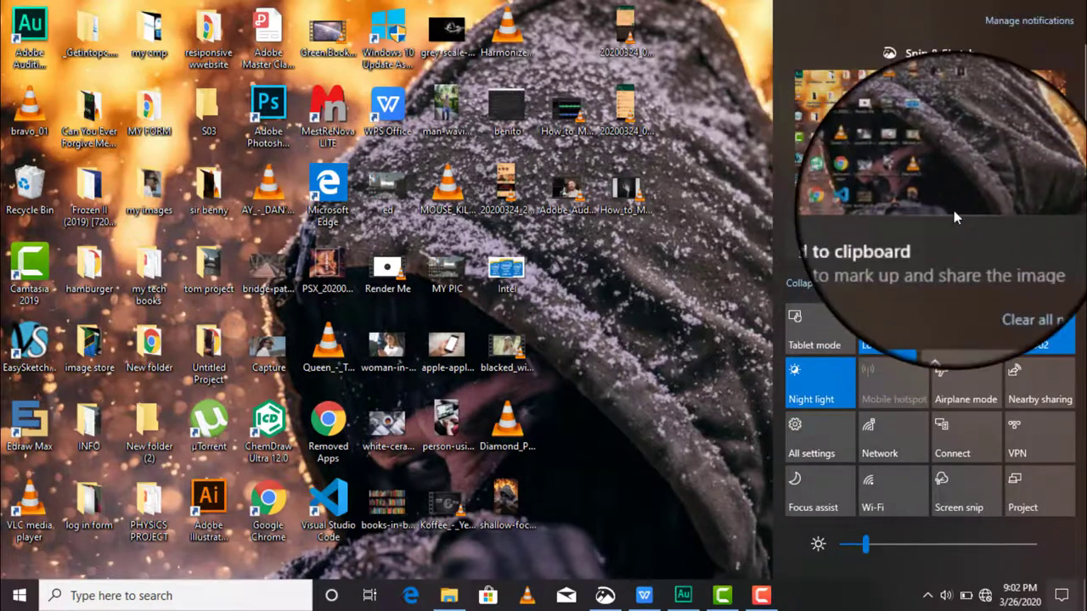
pyautogui.click(940, 175)
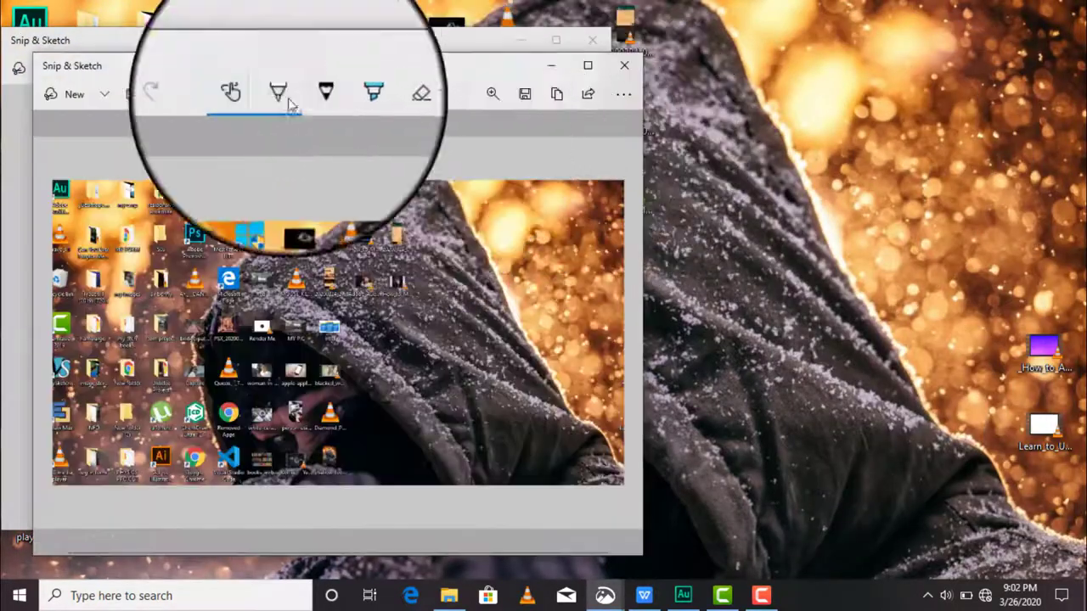
# Save the capture as a JPG named fjkfjsdjfksdjfhskfhsk in the my cmp folder on the Desktop
pyautogui.click(529, 100)
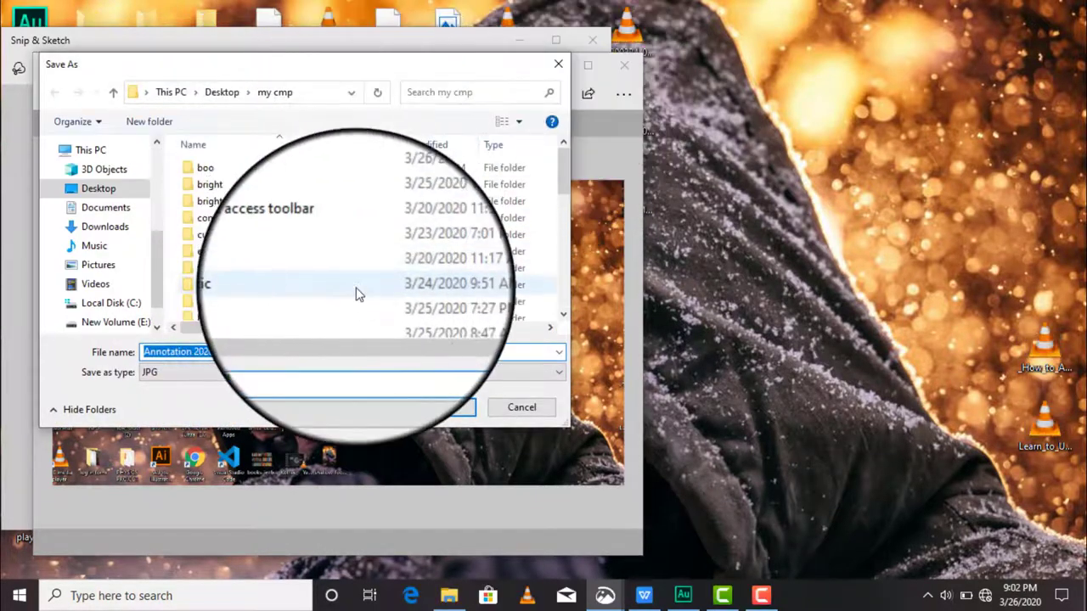
pyautogui.press('BackSpace')
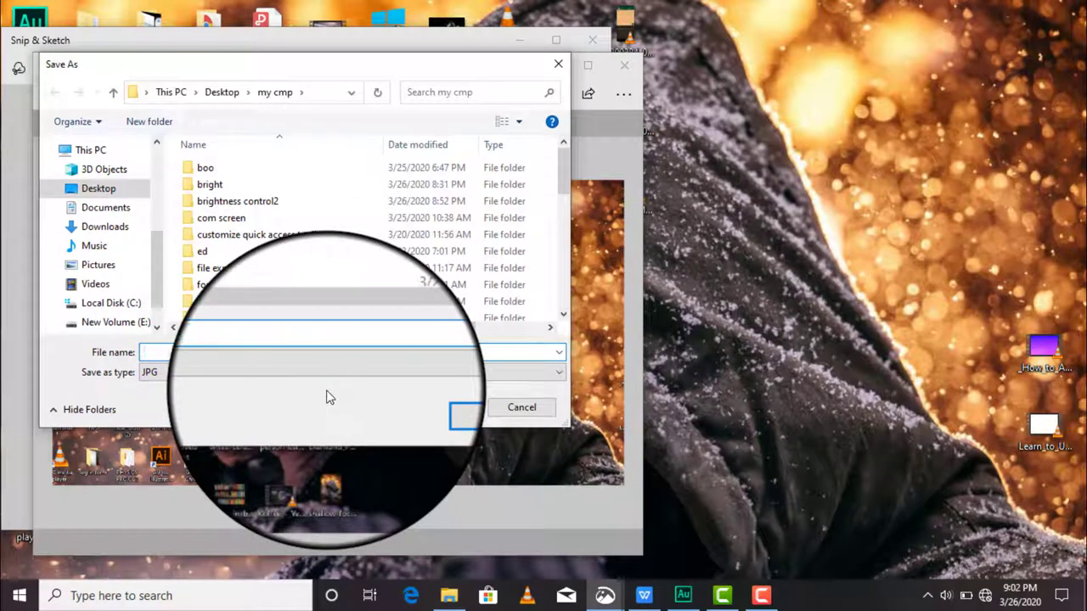
pyautogui.write('fjkfjsdjfksdjfhskfhsk')
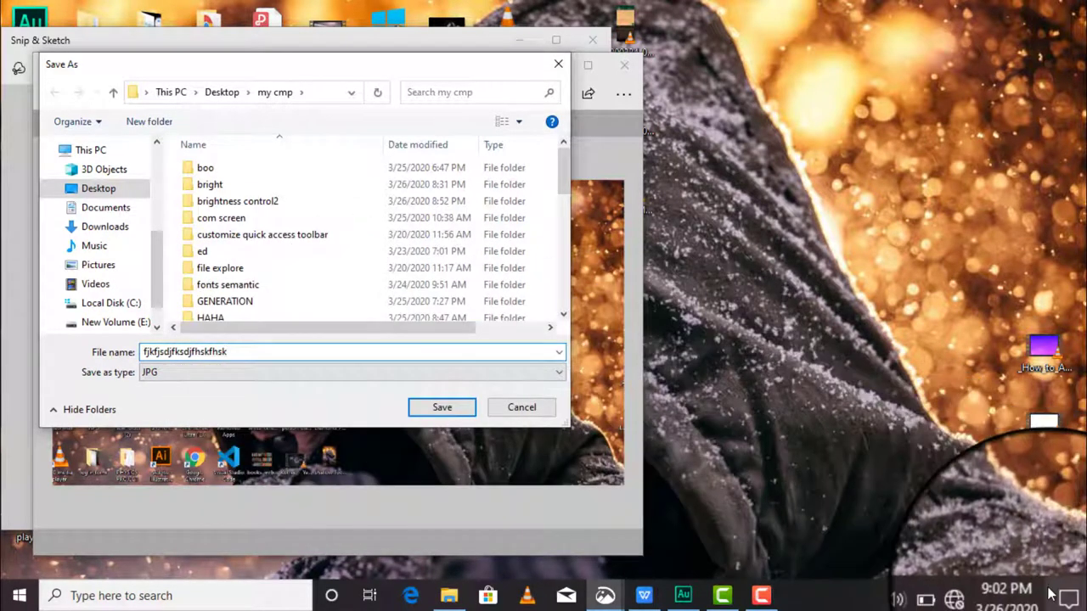